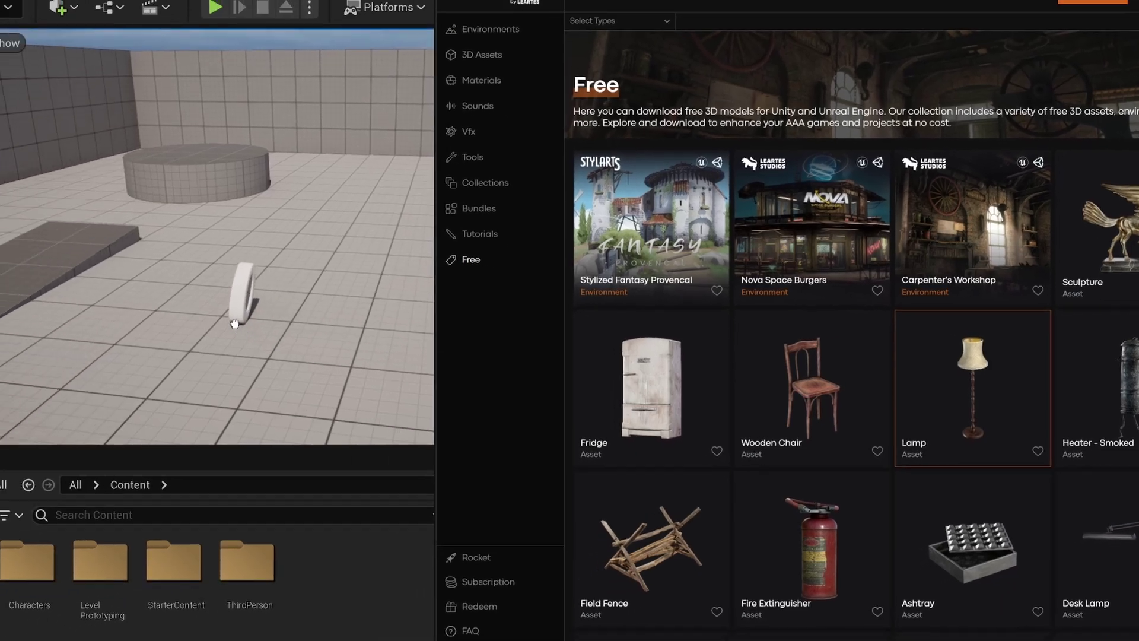
- Select the newly placed free Lamp in the ThirdPersonMap viewport
left_click(234, 322)
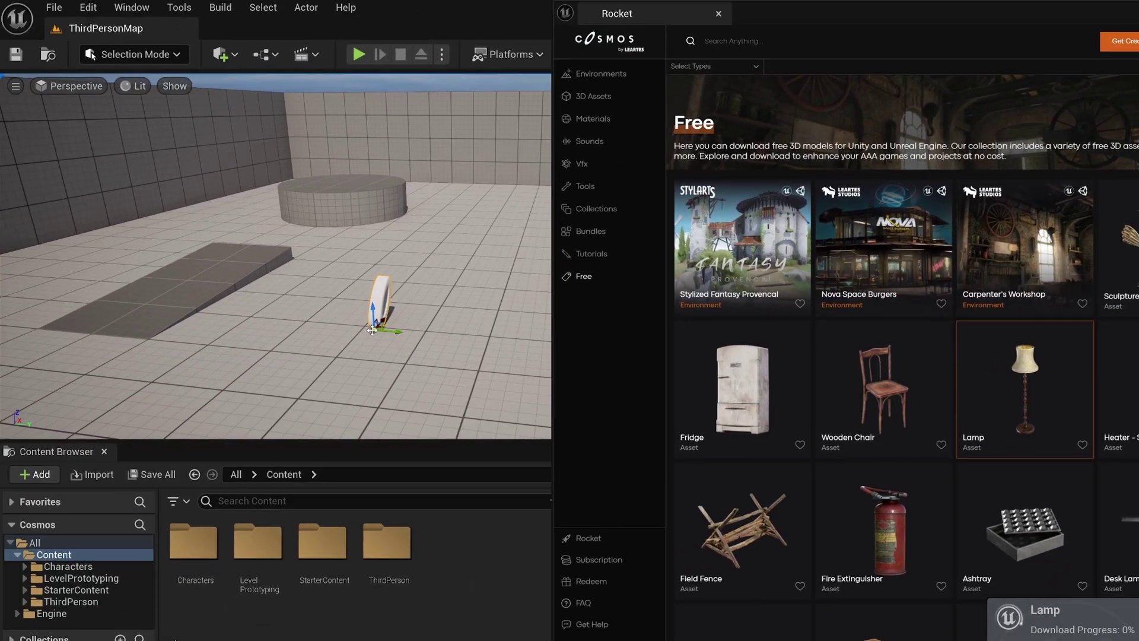